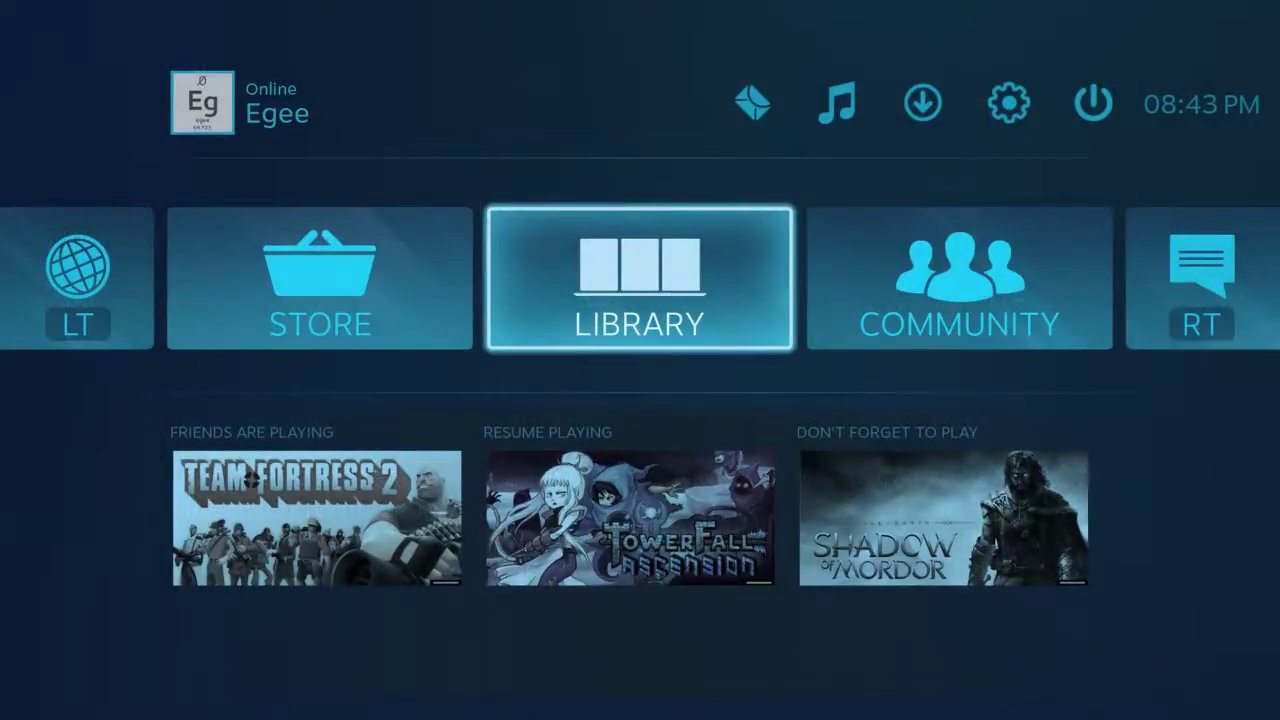
# In Steam's Interface settings, tick 'Enable access to the Linux desktop'.
pyautogui.press('Up')
pyautogui.press('Right')
pyautogui.press('Right')
pyautogui.press('Right')
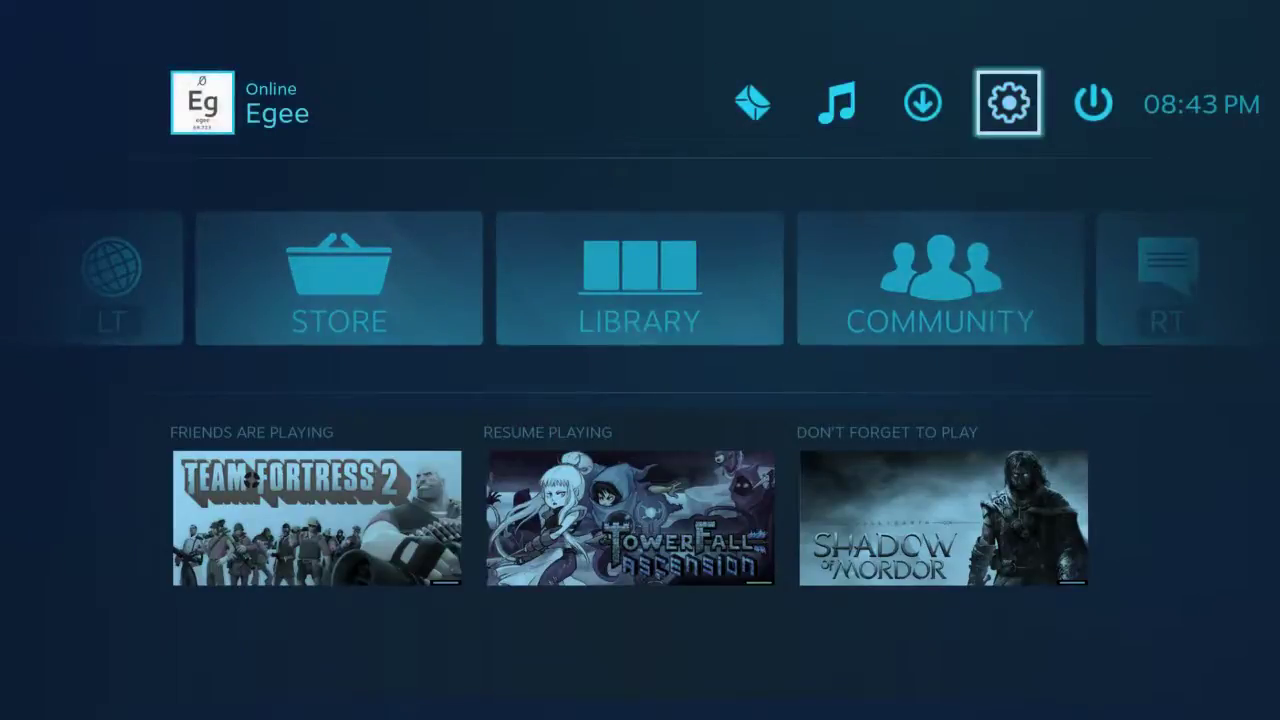
pyautogui.press('Return')
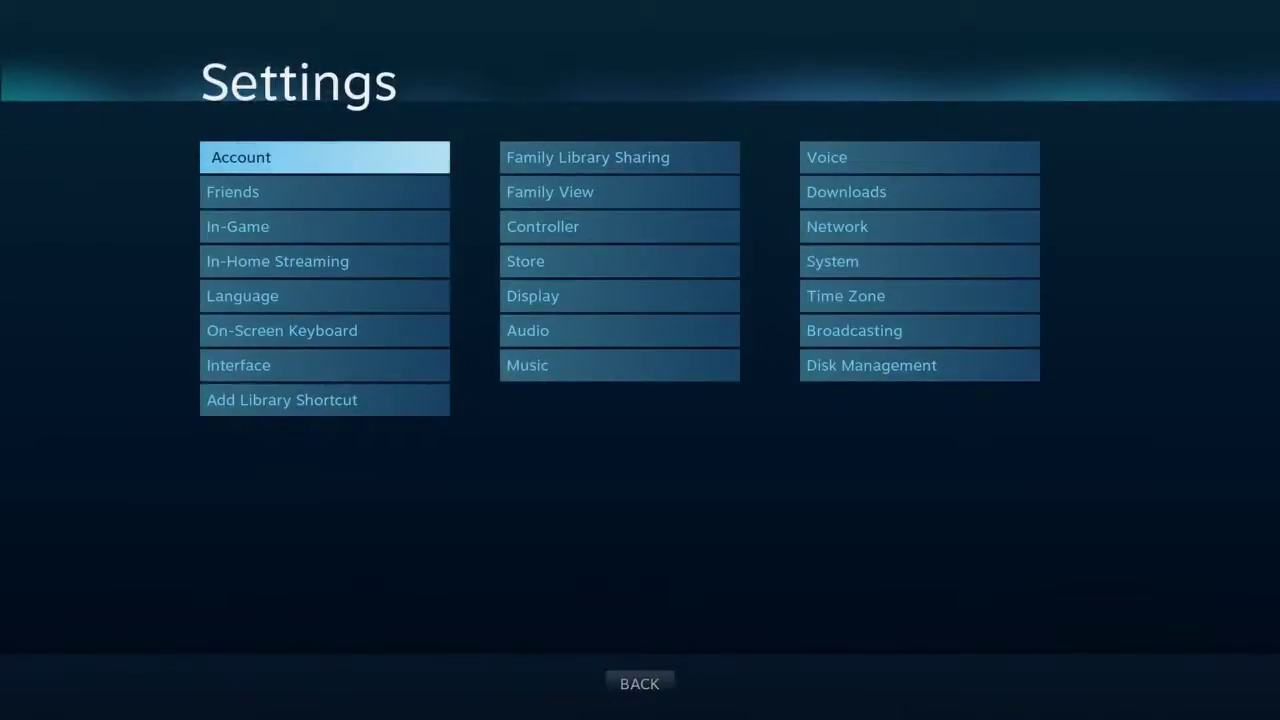
pyautogui.press('Down')
pyautogui.press('Down')
pyautogui.press('Down')
pyautogui.press('Down')
pyautogui.press('Down')
pyautogui.press('Down')
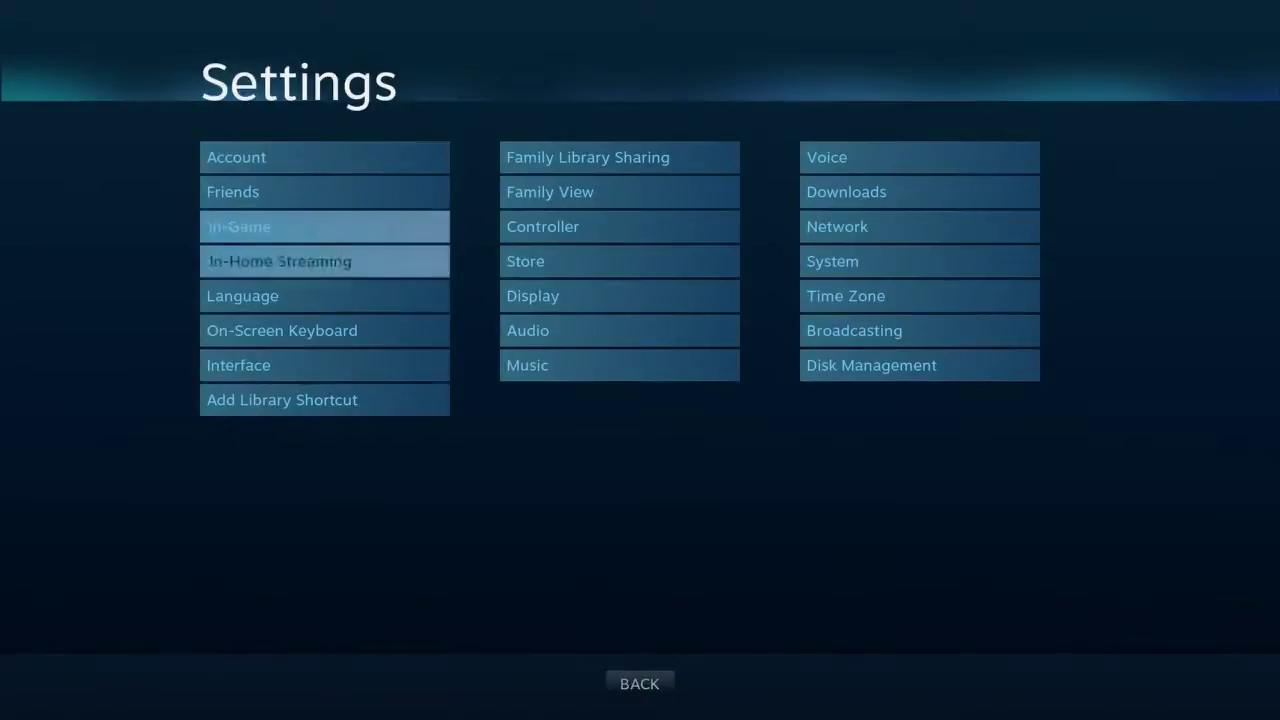
pyautogui.press('Return')
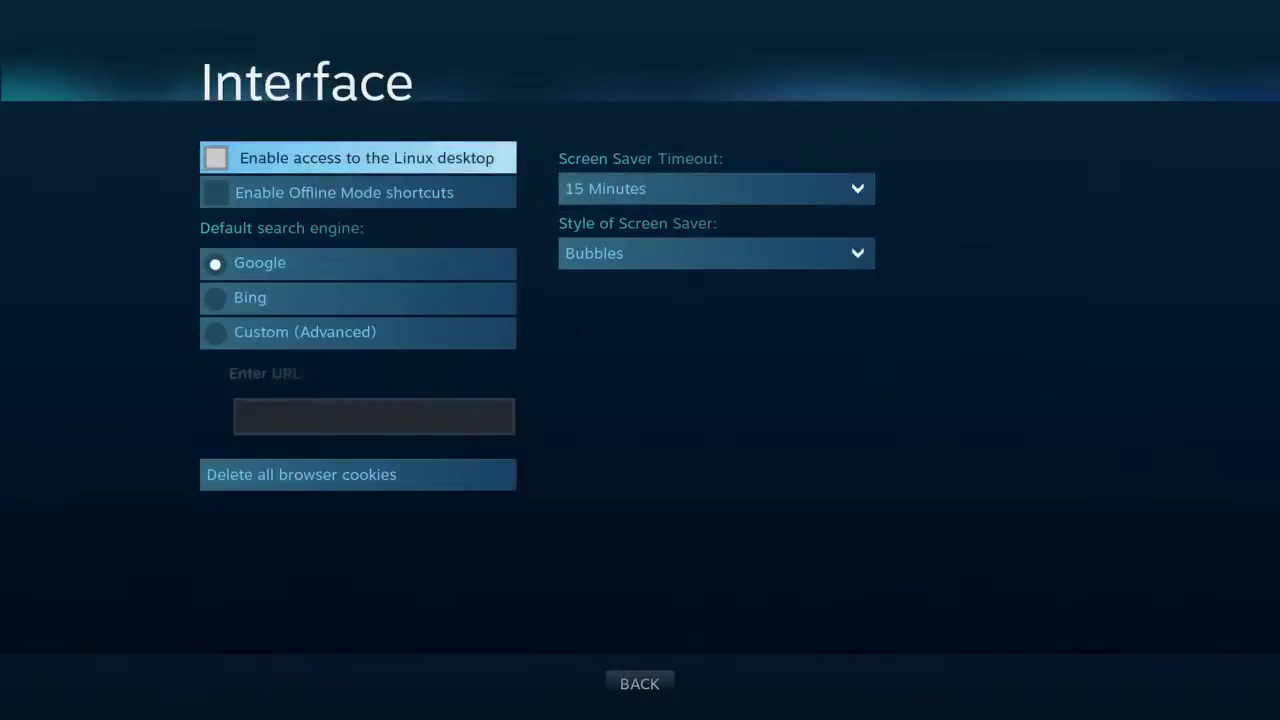
pyautogui.press('Return')
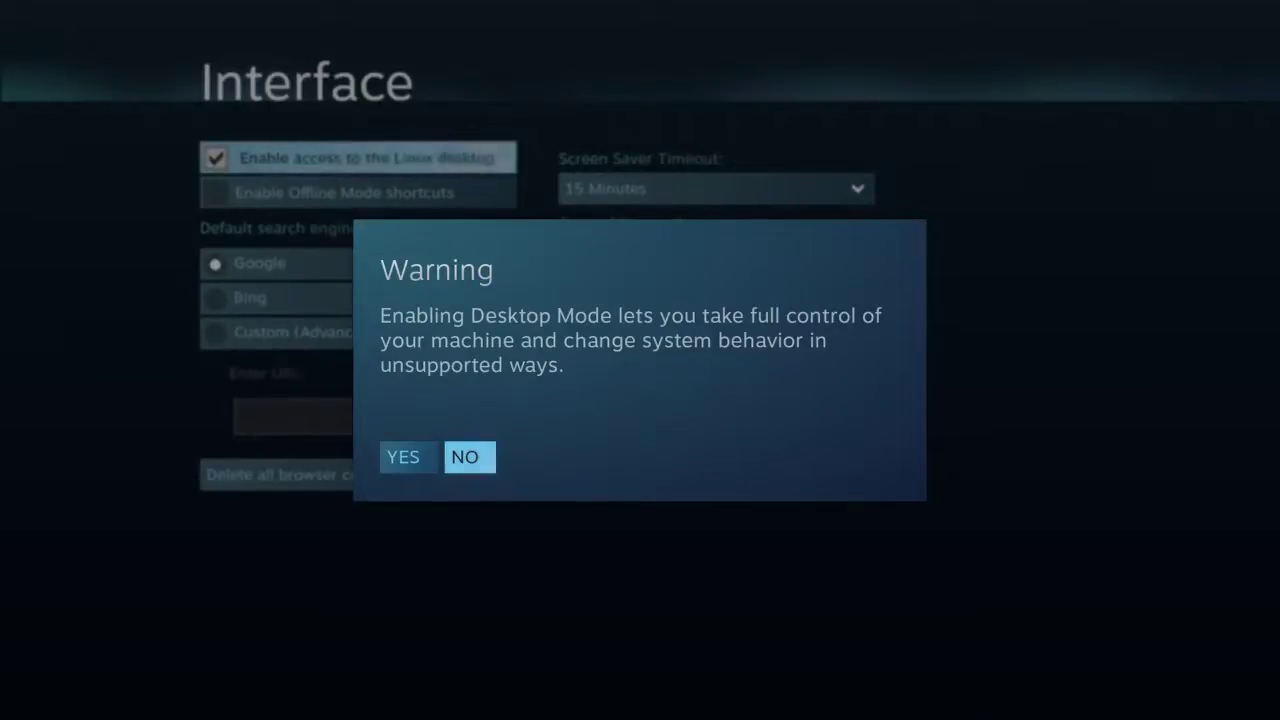
# Accept the desktop-mode warning with YES, then open the power options from the home screen.
pyautogui.press('Left')
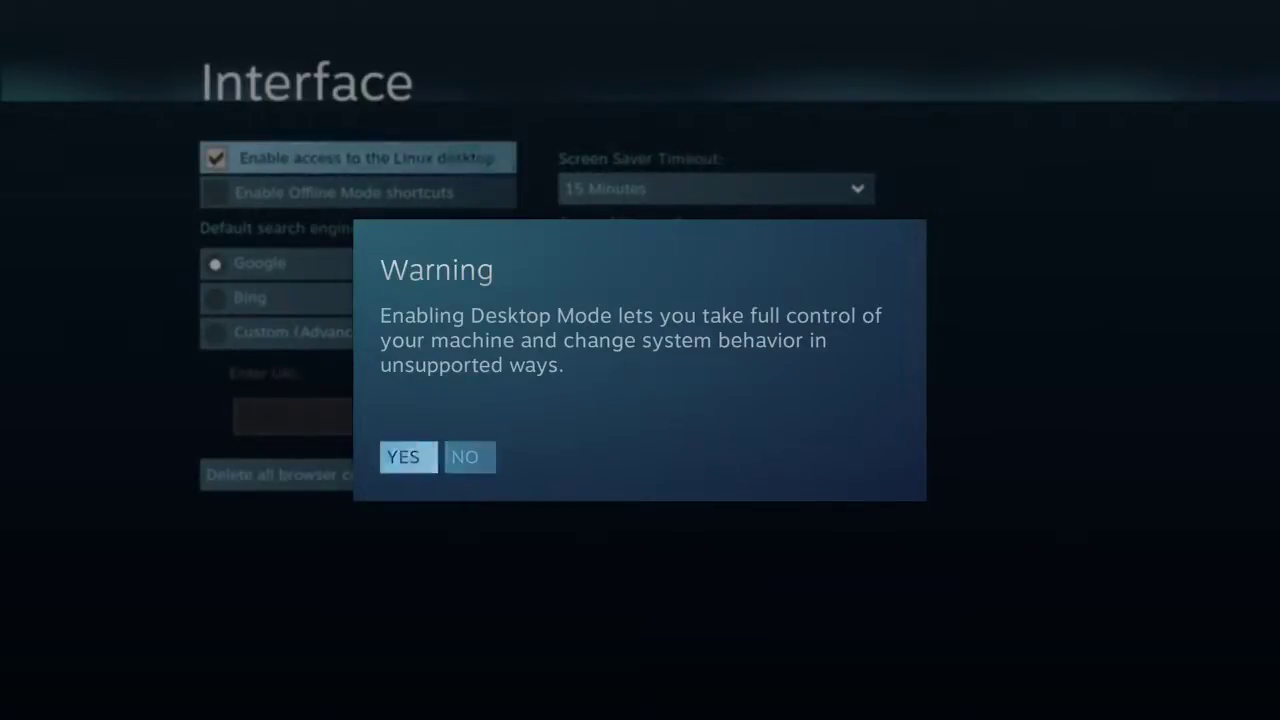
pyautogui.press('Return')
pyautogui.press('Escape')
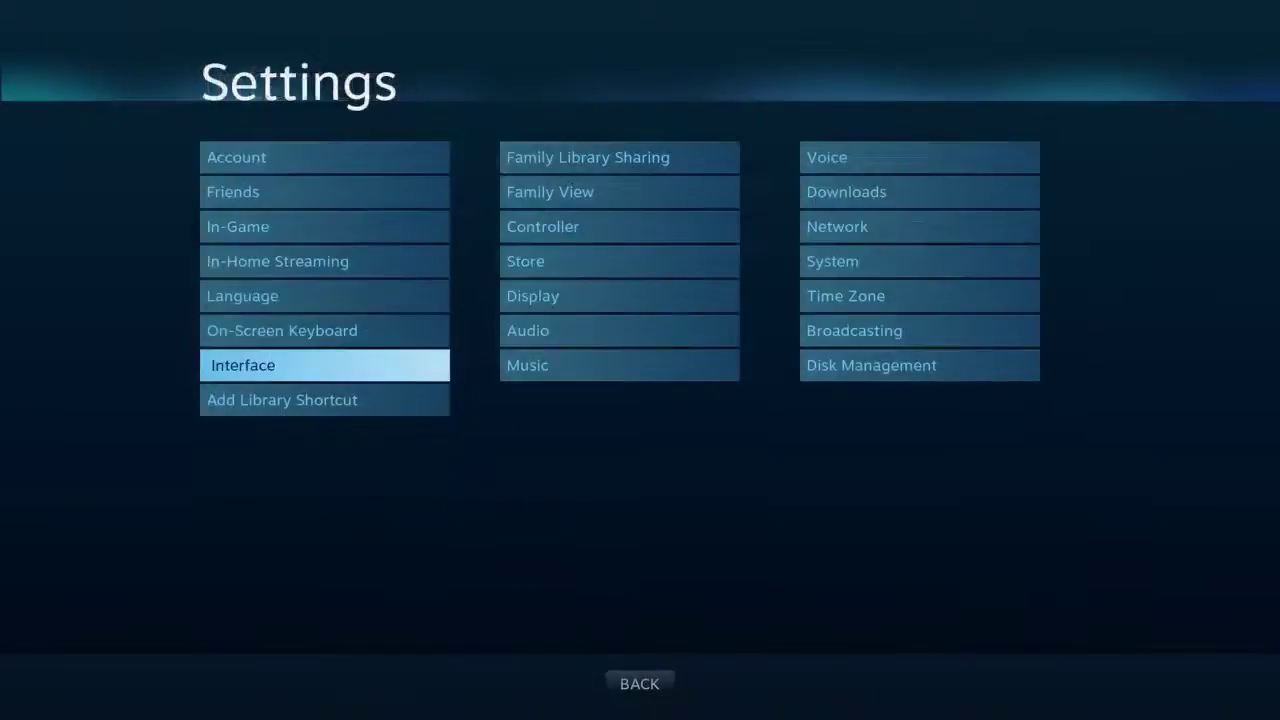
pyautogui.press('Escape')
pyautogui.press('Right')
pyautogui.press('Return')
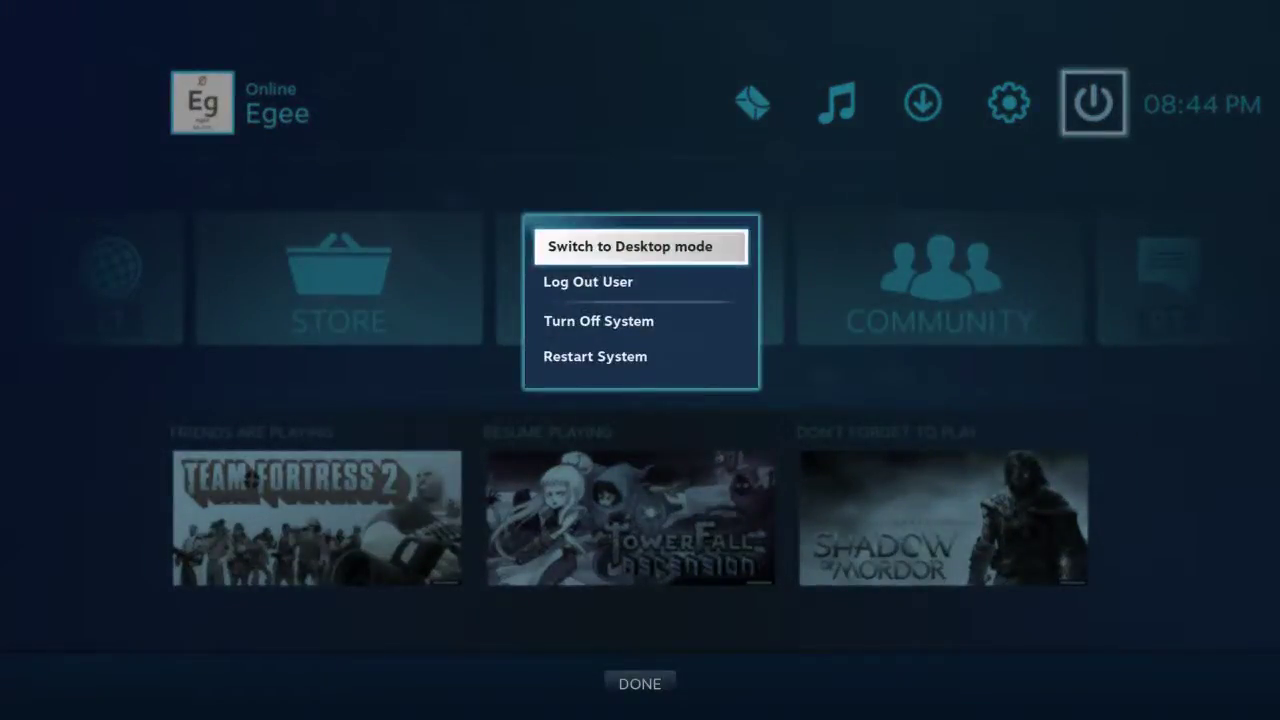
# Choose 'Switch to Desktop mode' from the power options.
pyautogui.press('Return')
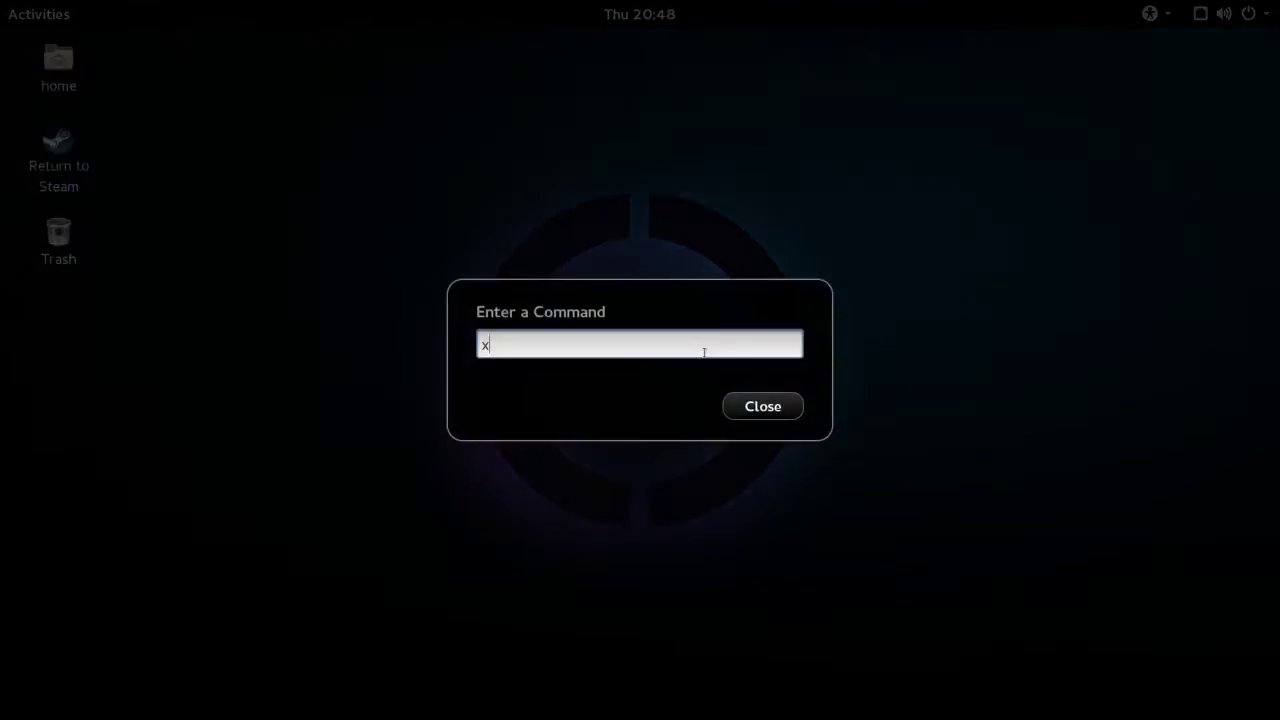
# Start XTerm from GNOME's Enter a Command box.
pyautogui.write('term')
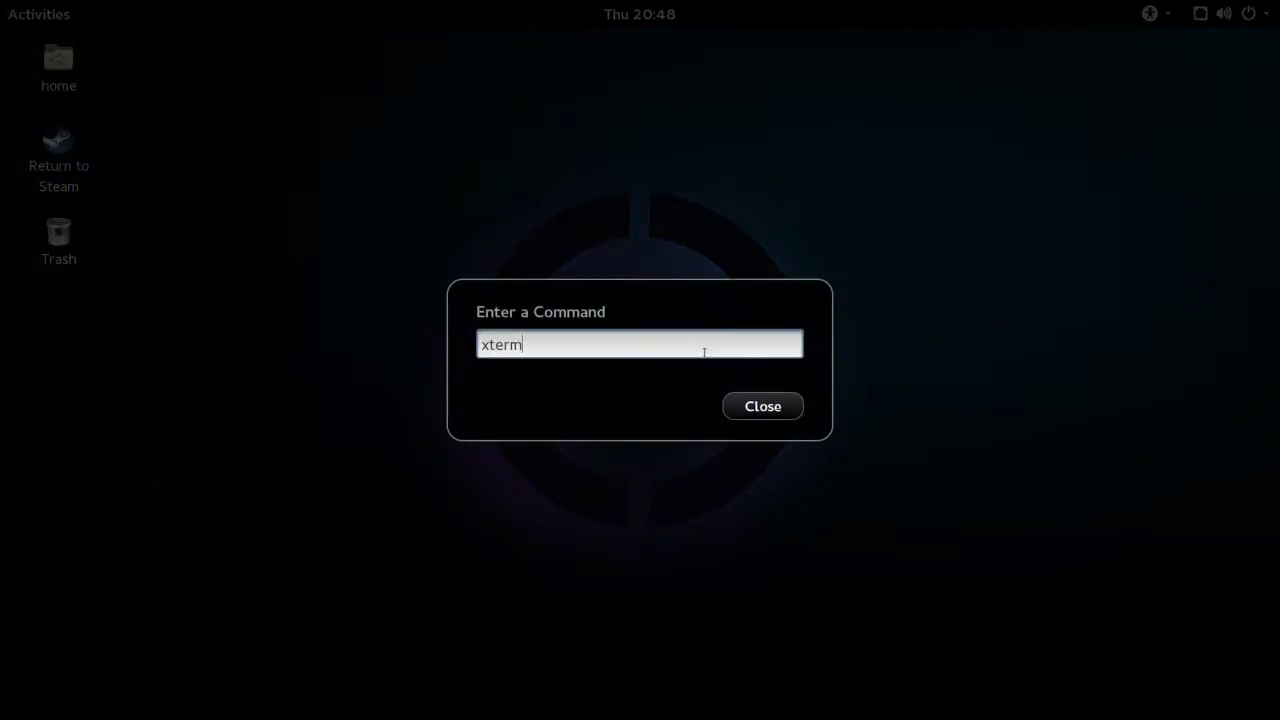
pyautogui.press('Return')
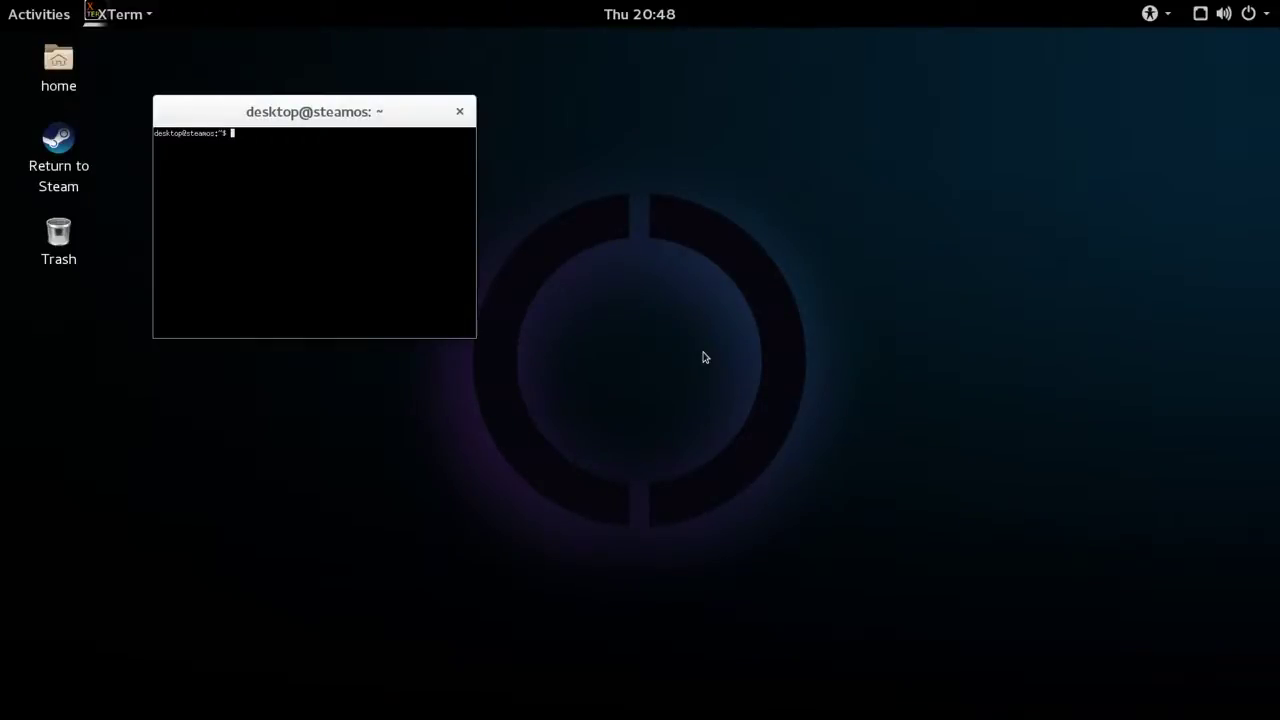
# Set a new password for the desktop user with passwd.
pyautogui.write('passwd')
pyautogui.press('Return')
pyautogui.press('Return')
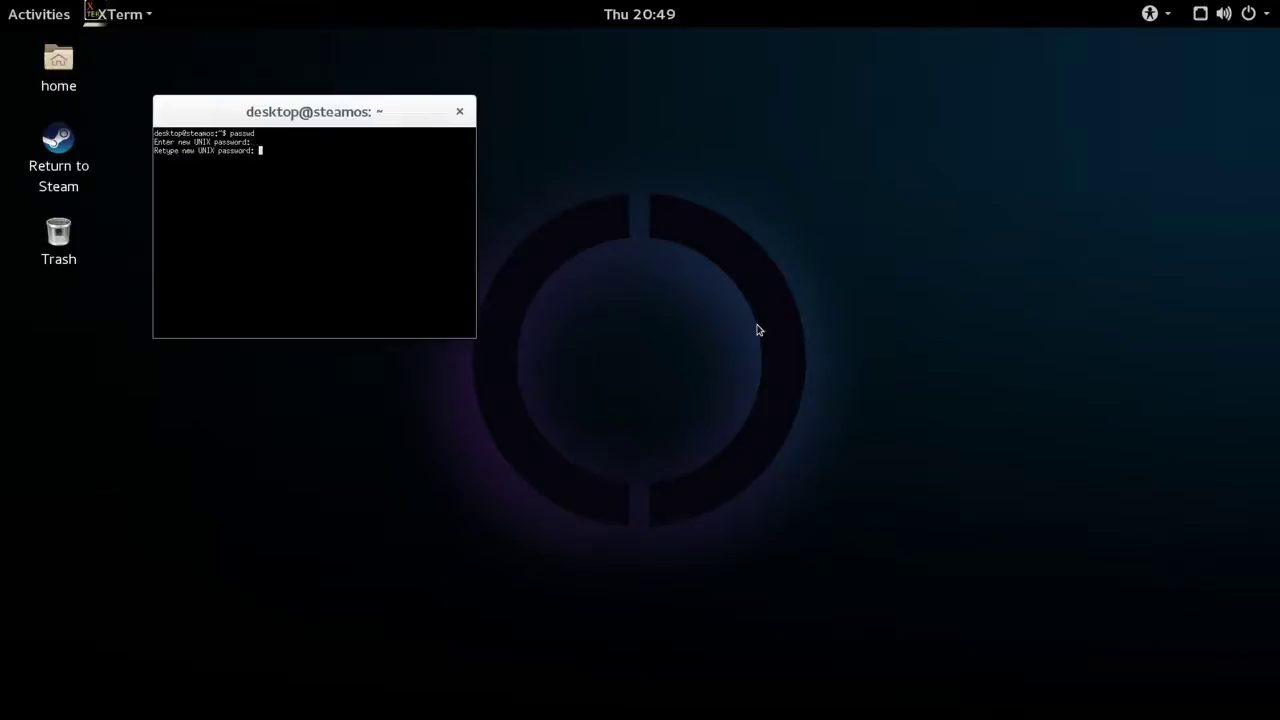
pyautogui.press('Return')
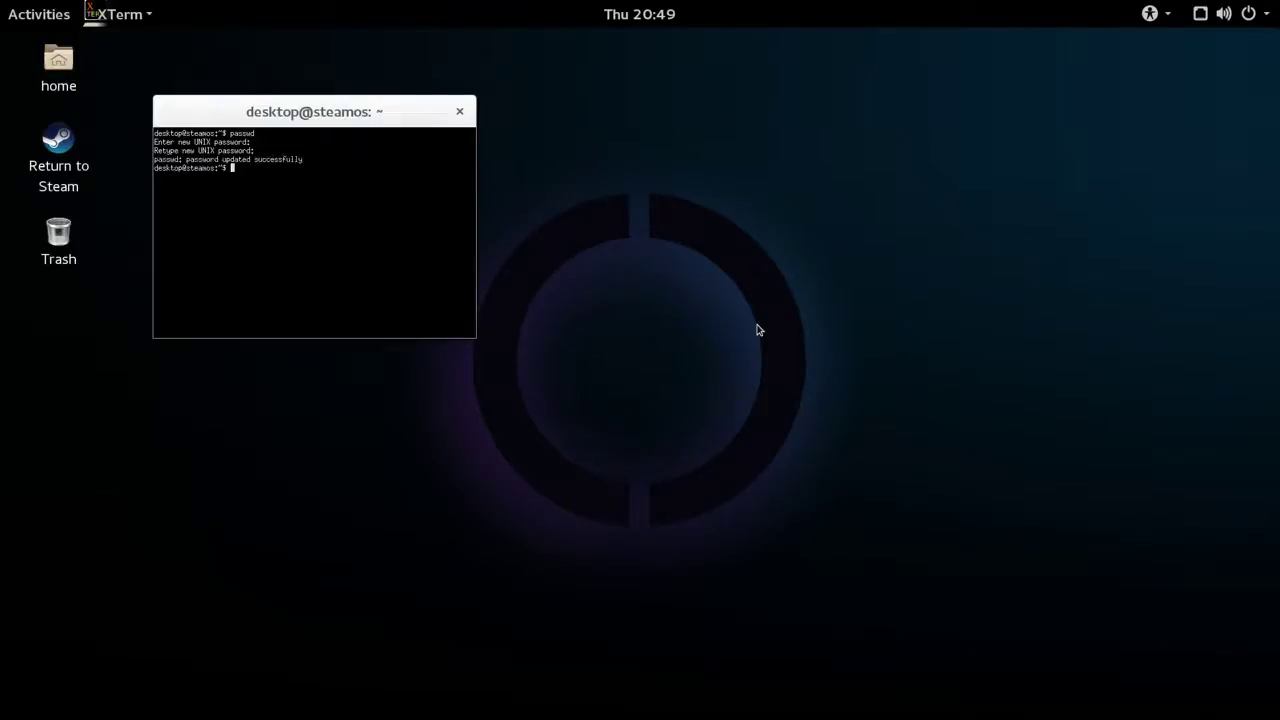
# Set the system locale to en_US.UTF-8 with sudo localectl, entering the sudo password.
pyautogui.write('sudo localectl set-locale LANG="en_US.UTF-')
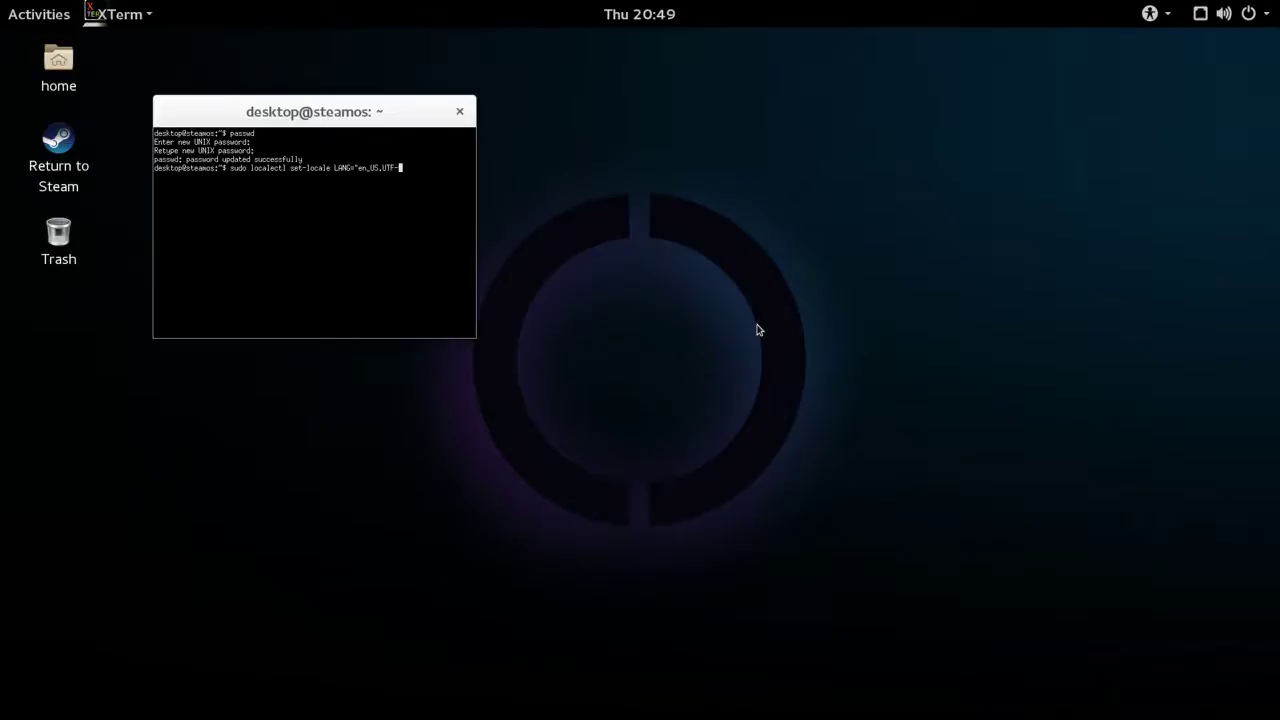
pyautogui.write('8"')
pyautogui.press('Return')
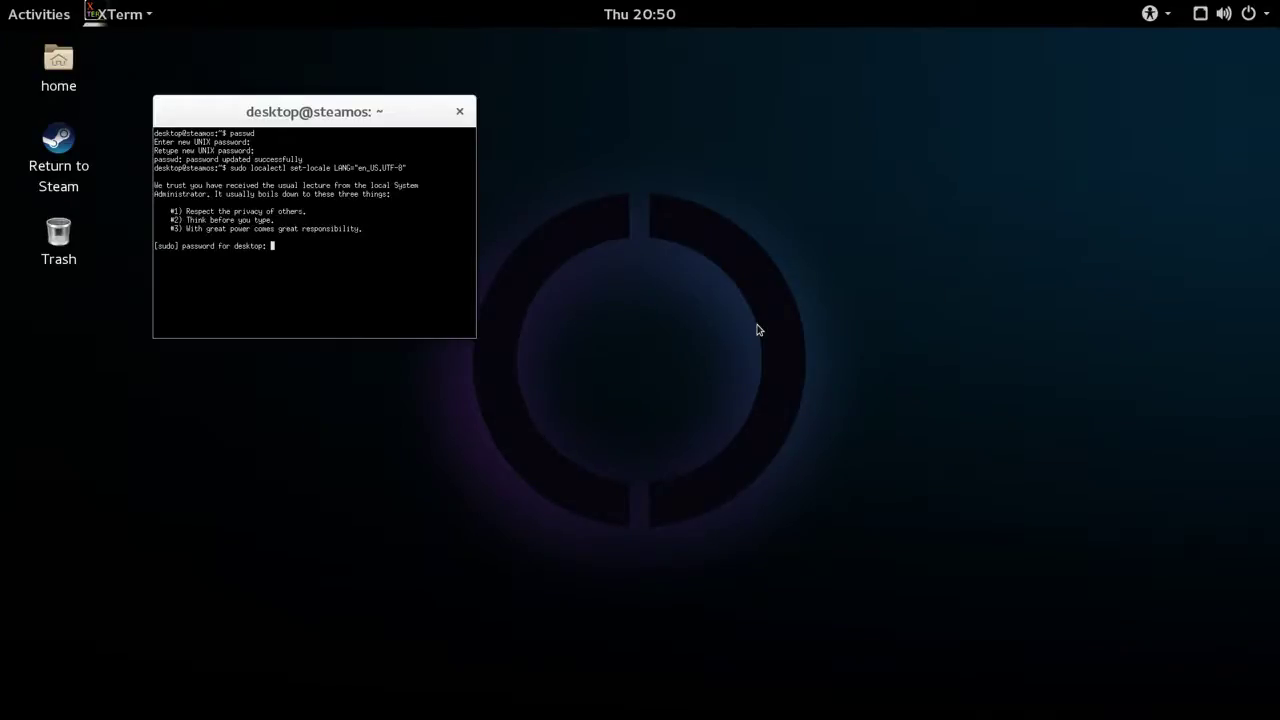
pyautogui.press('Return')
pyautogui.write('su')
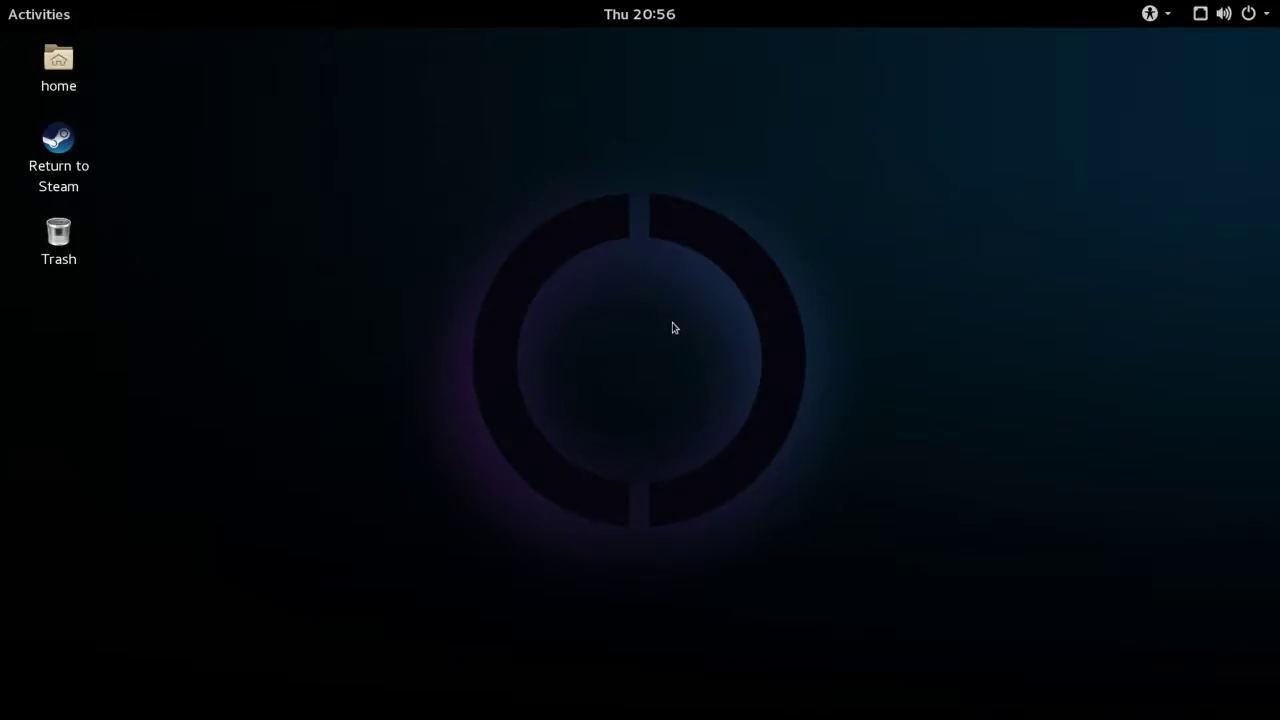
# Launch GNOME Terminal from the Activities search.
pyautogui.press('super')
pyautogui.write('termi')
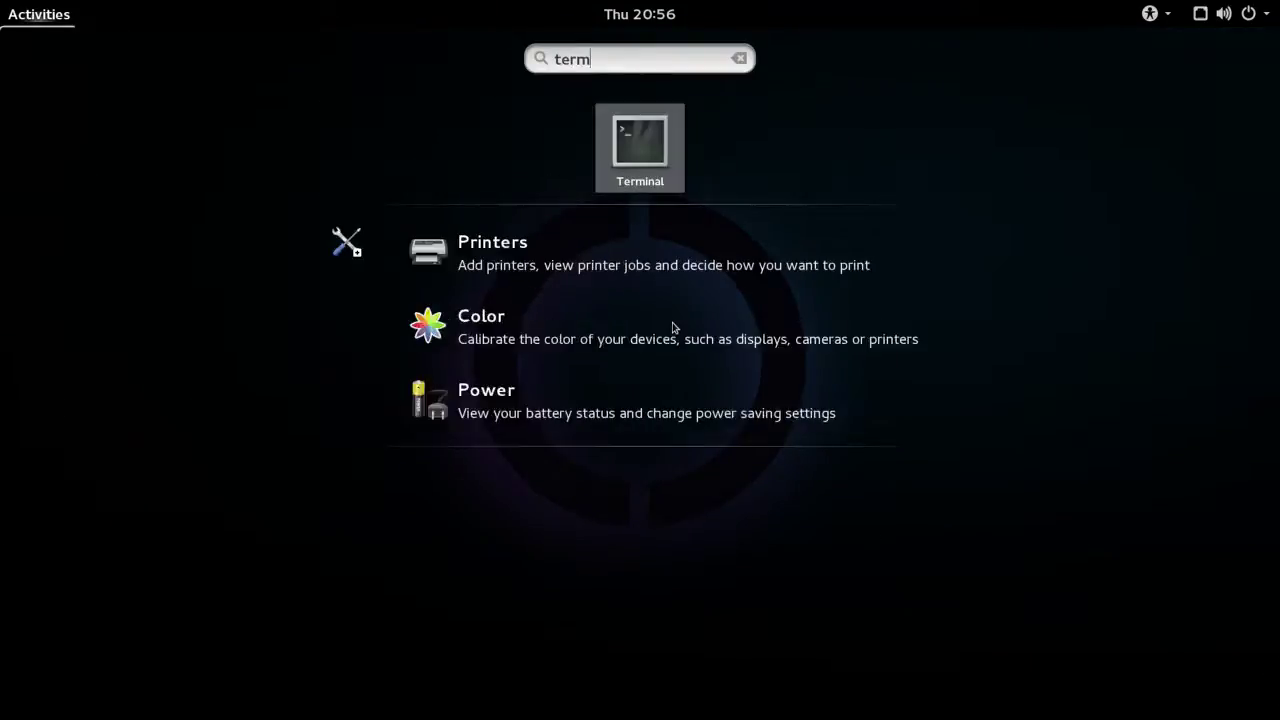
pyautogui.press('Return')
# Install gedit with sudo apt-get install, confirming with y, then type sudo gedit /etc/apt/sources.list.
pyautogui.write('sudo apt')
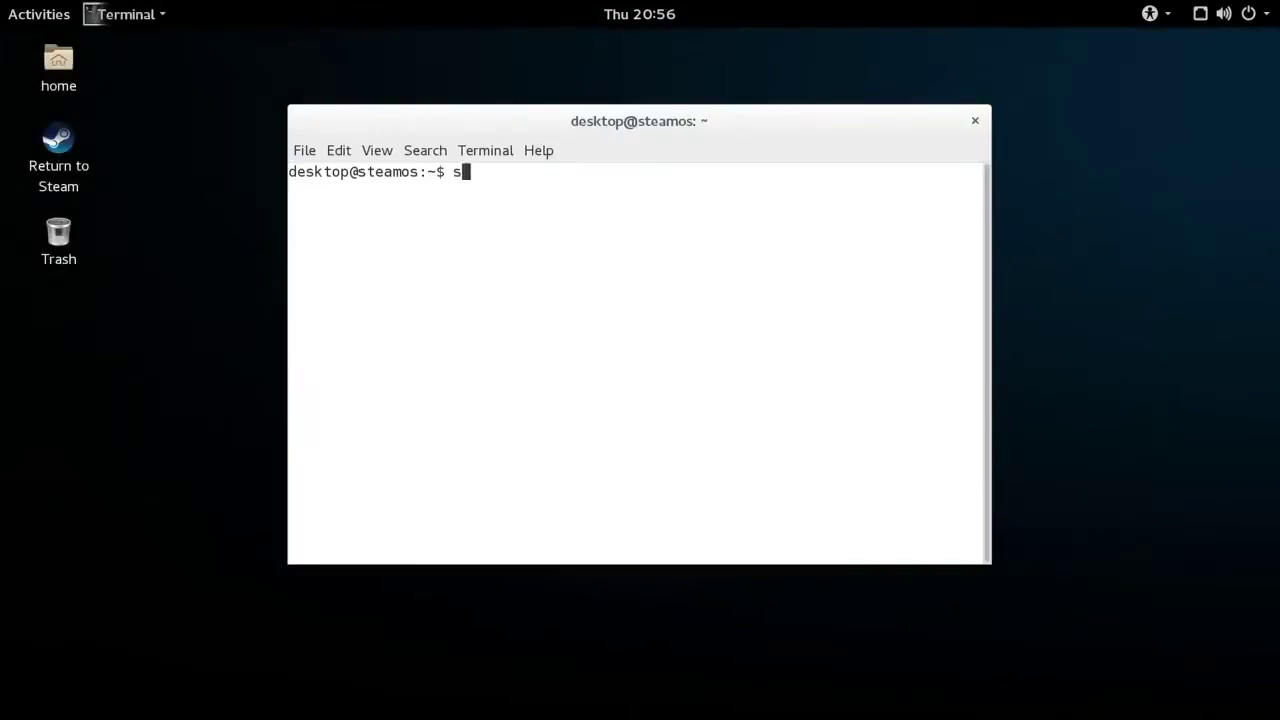
pyautogui.write('-get install gedit')
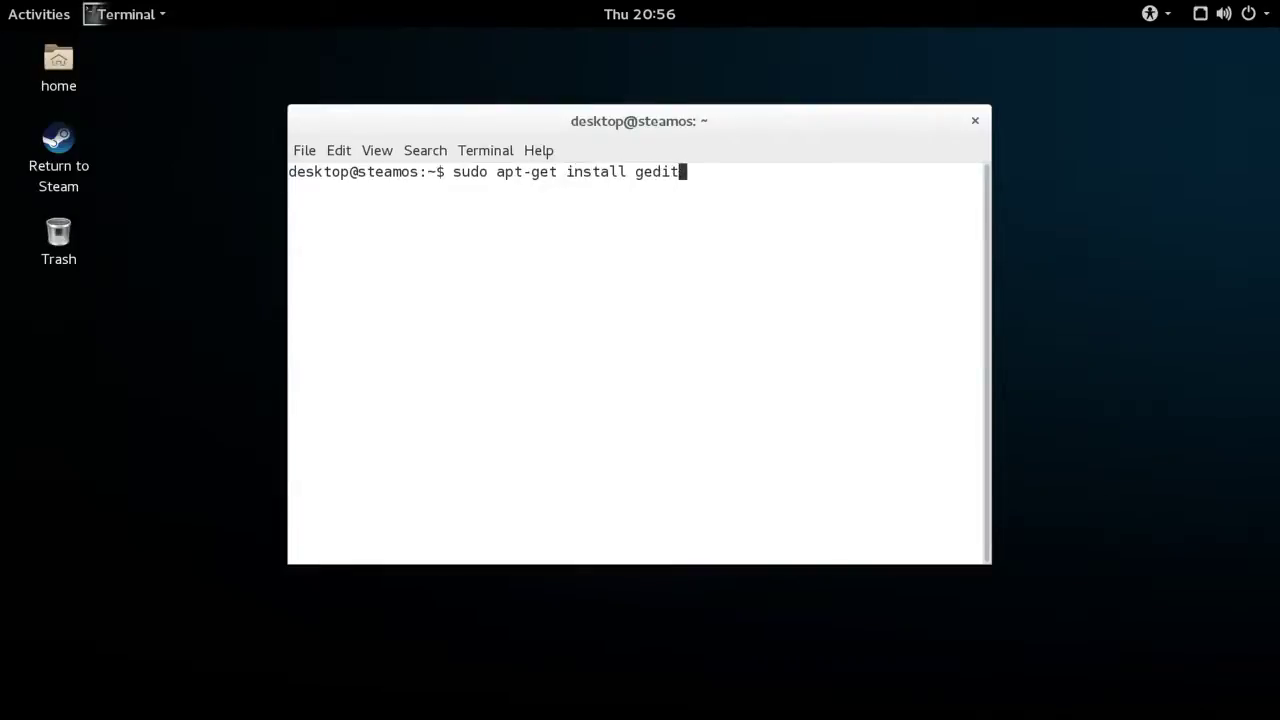
pyautogui.press('Return')
pyautogui.press('Return')
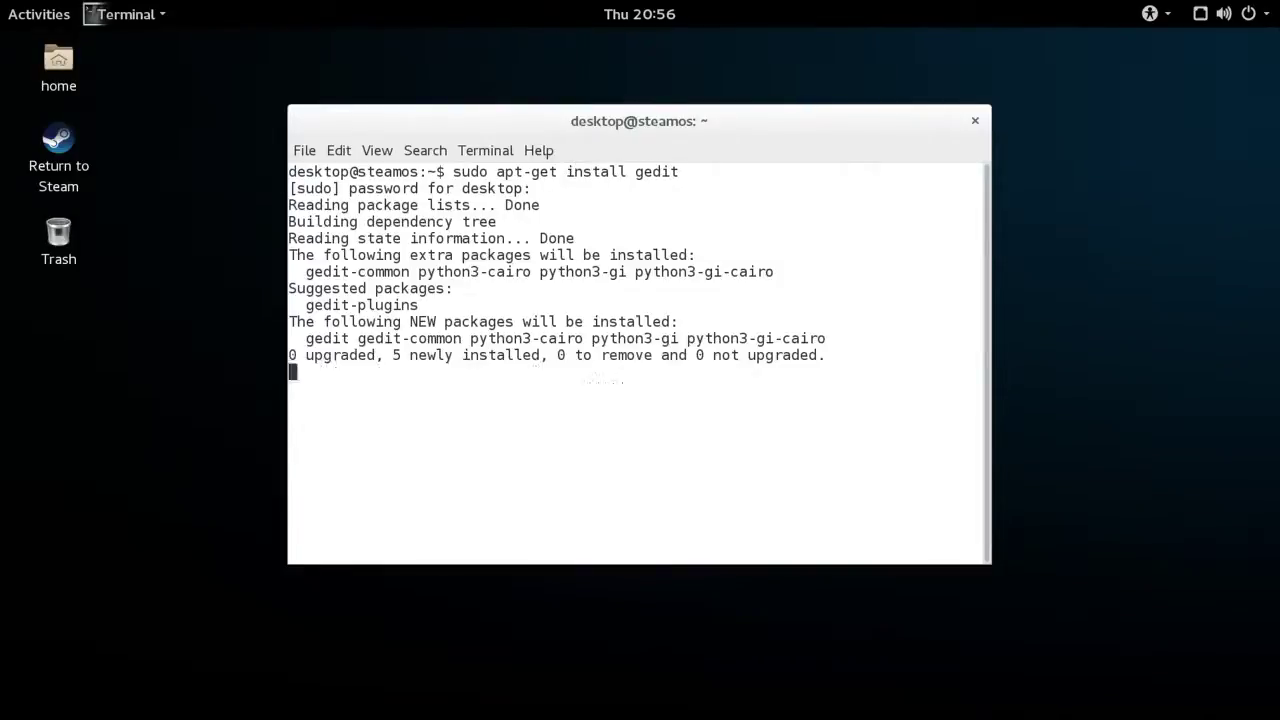
pyautogui.write('y')
pyautogui.press('Return')
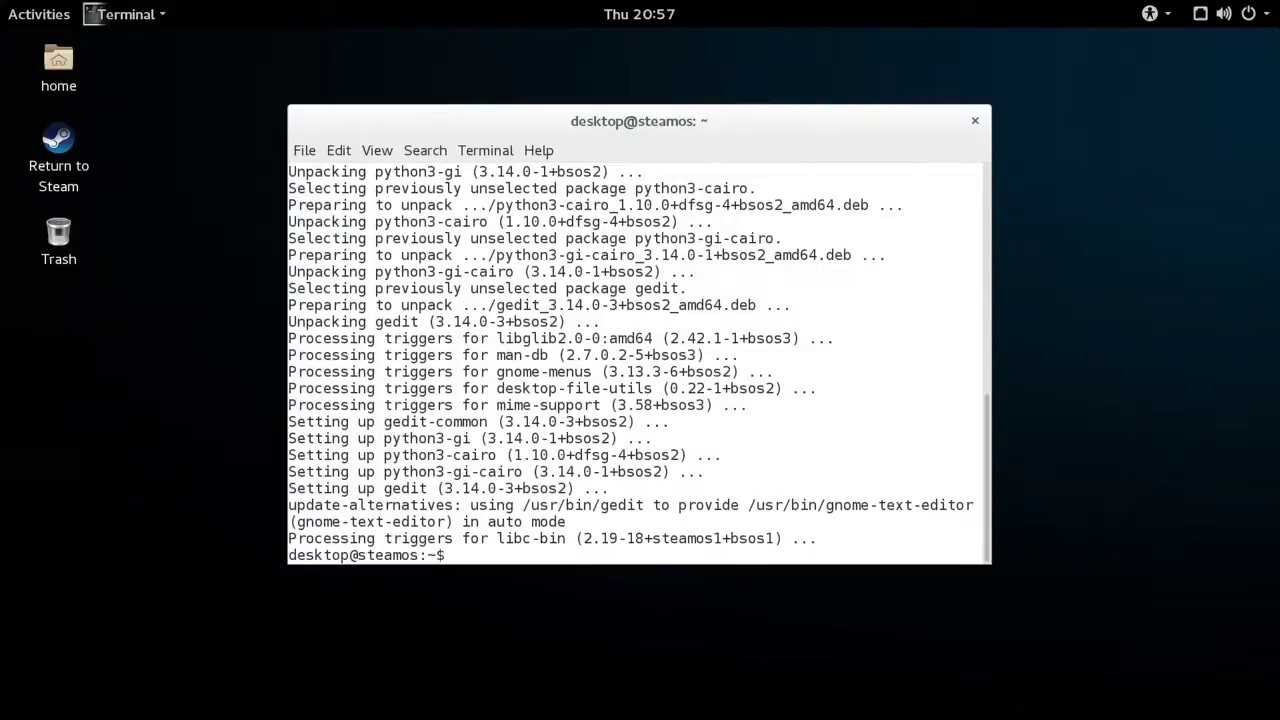
pyautogui.write('sudo gedit /etc/a')
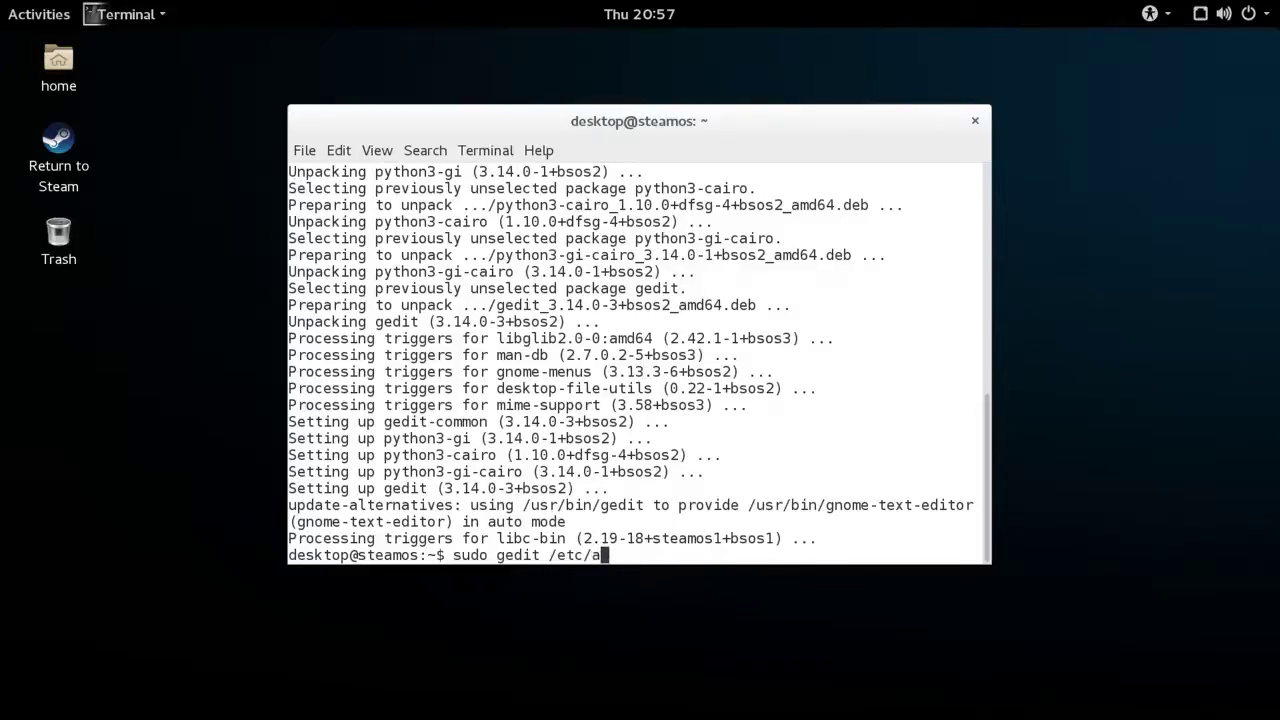
pyautogui.write('pt/sources.list')
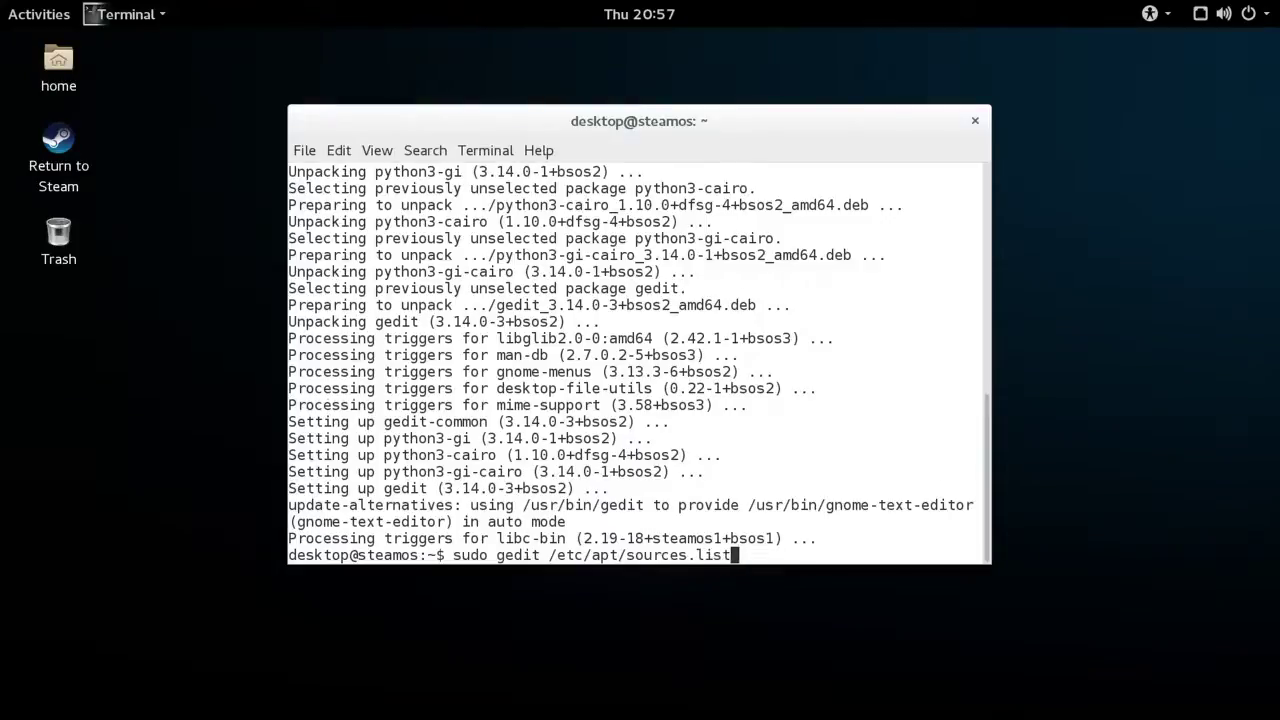
# Open sources.list in gedit as root and delete the commented deb cdrom entries.
pyautogui.press('Return')
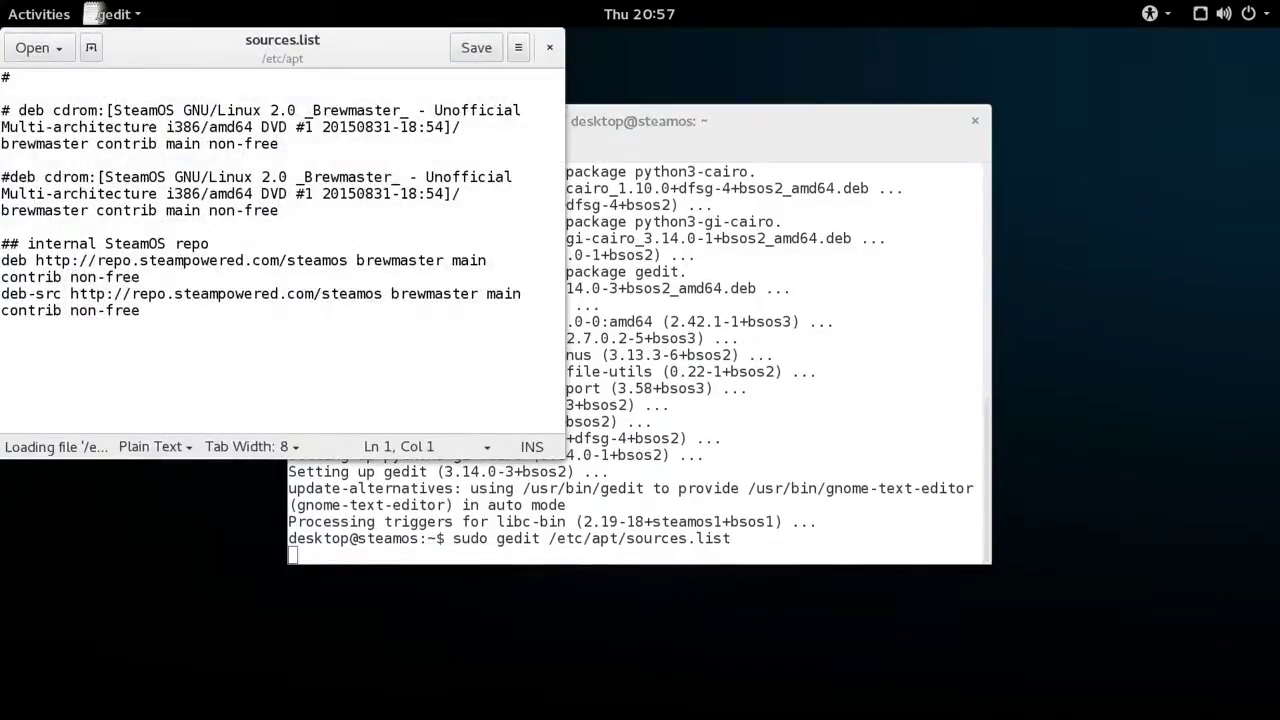
pyautogui.moveTo(291, 212); pyautogui.dragTo(2, 100)
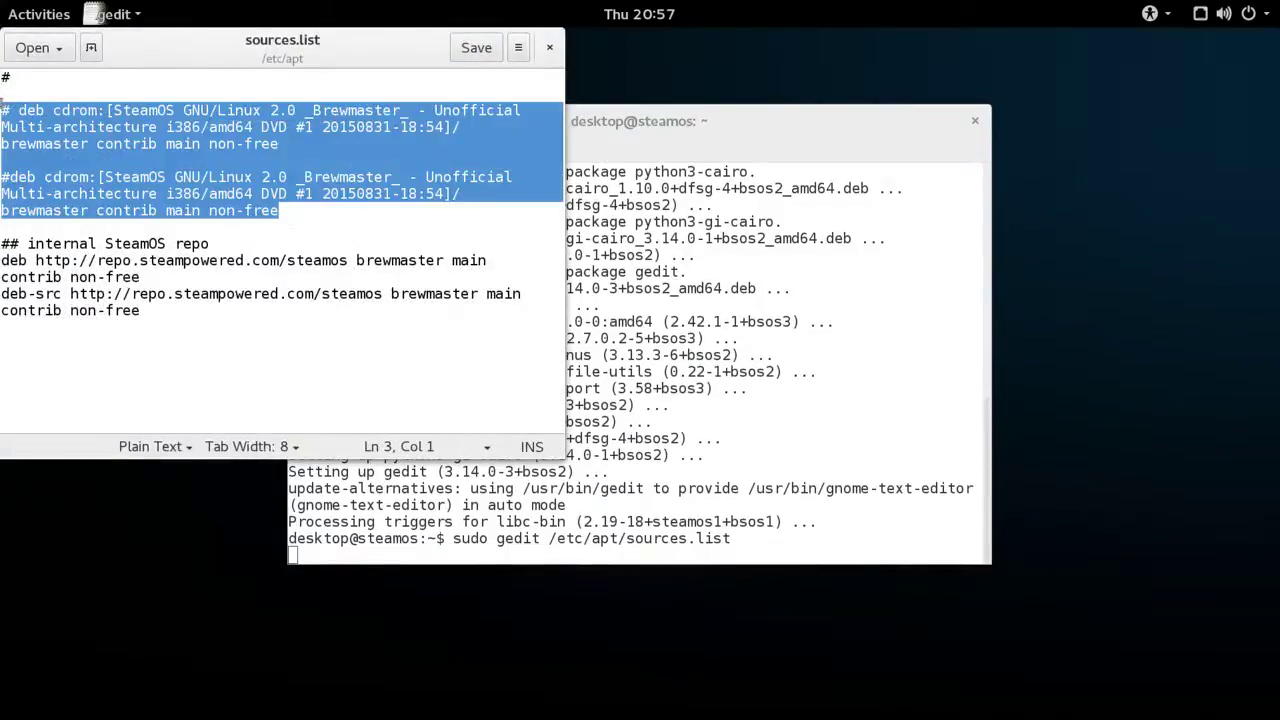
pyautogui.press('BackSpace')
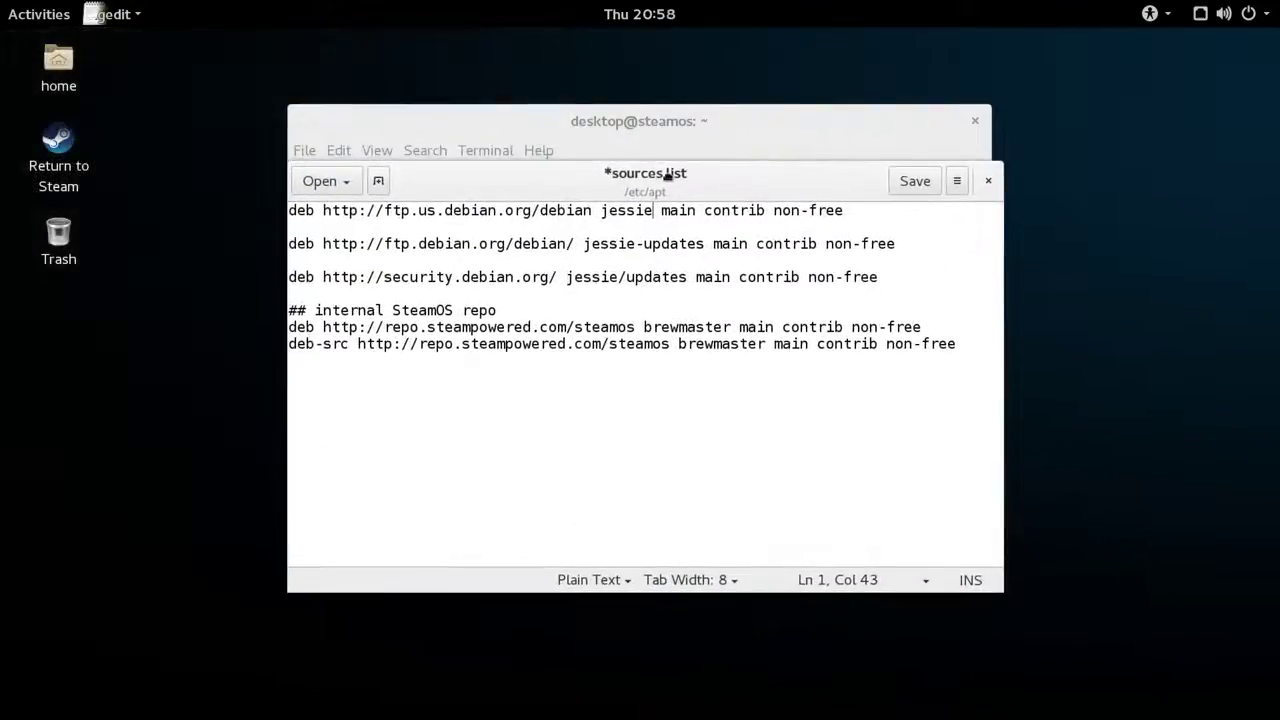
# Add the Debian jessie, jessie-updates and security lines, save sources.list and close gedit.
pyautogui.click(731, 277)
pyautogui.click(909, 279)
pyautogui.click(912, 185)
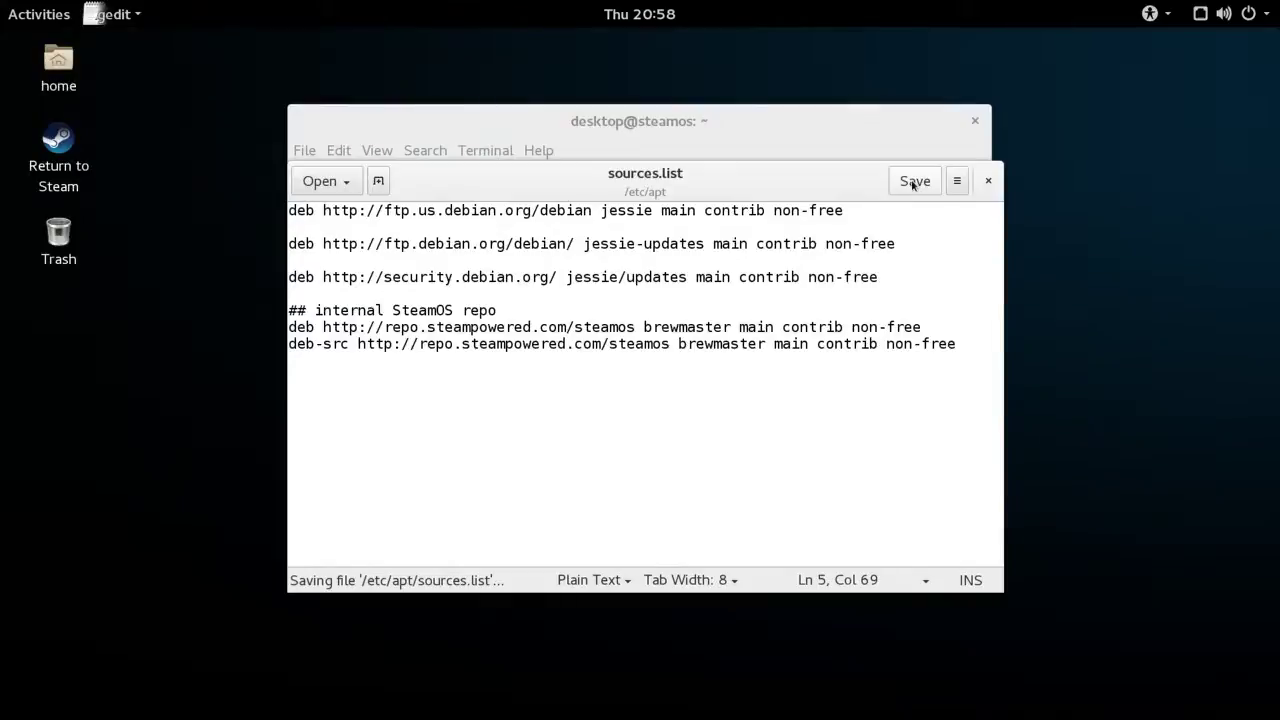
pyautogui.click(988, 180)
# Run sudo apt-get update to fetch package indexes from the jessie repositories.
pyautogui.write('sudo apt-get update')
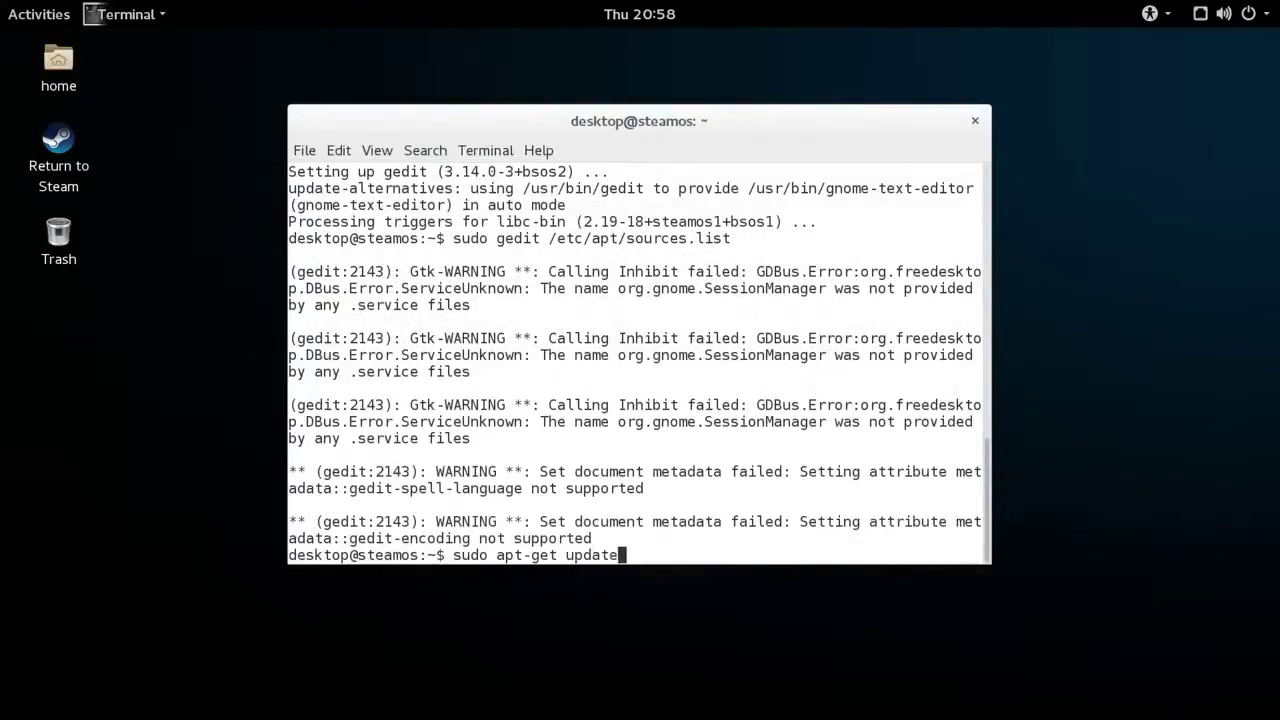
pyautogui.press('Return')
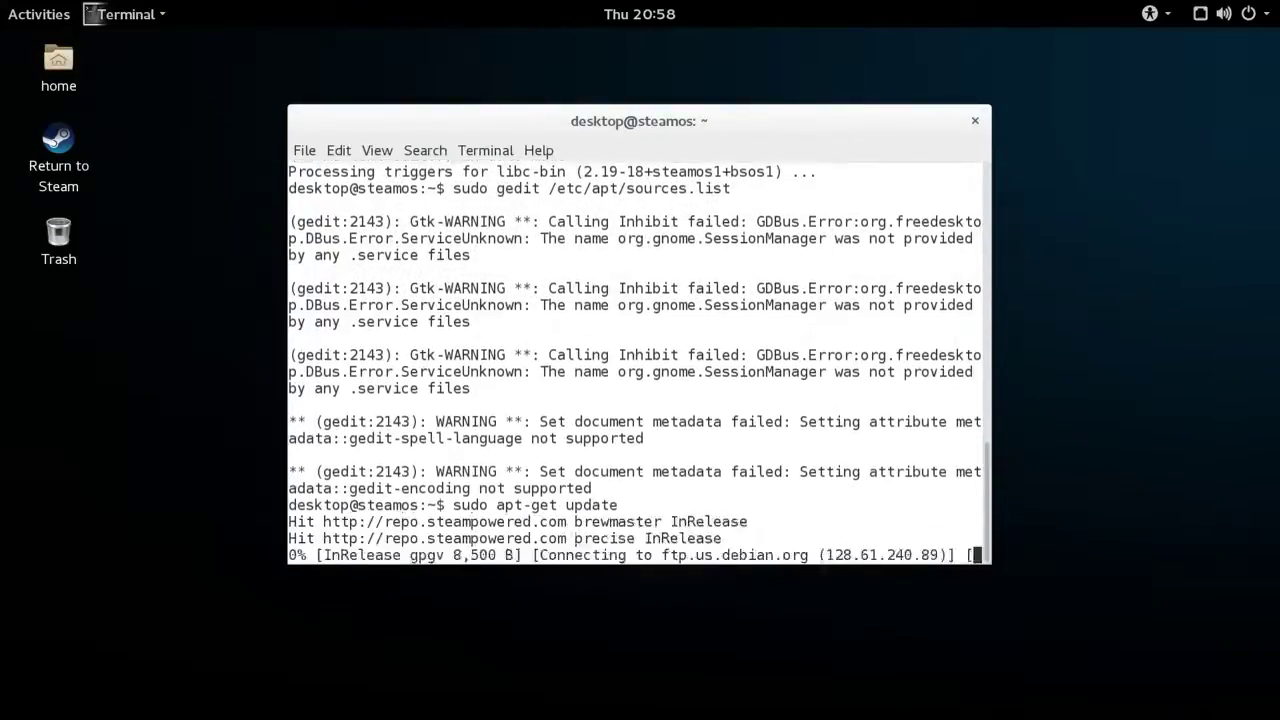